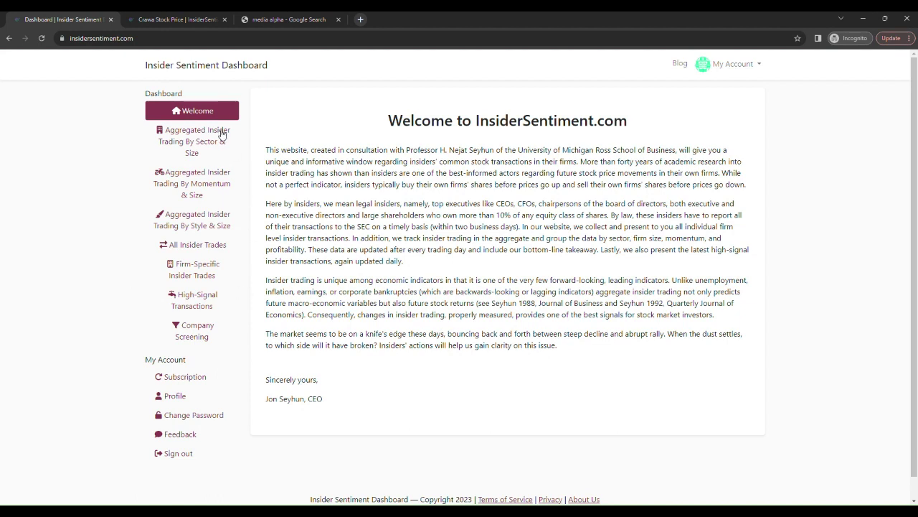
Open the Company Screening page and add the Net Shares Traded Officers & Directors Last Month column to the table
left_click(203, 335)
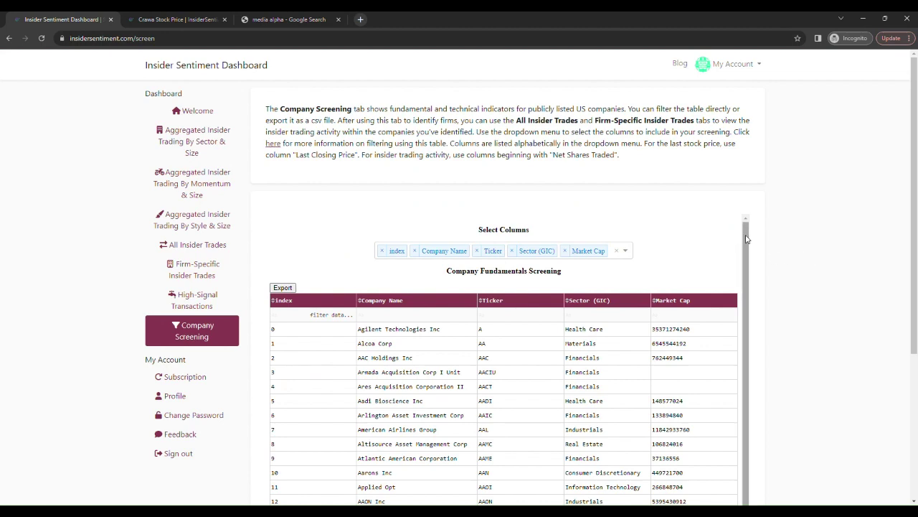
left_click_drag(746, 239, 634, 244)
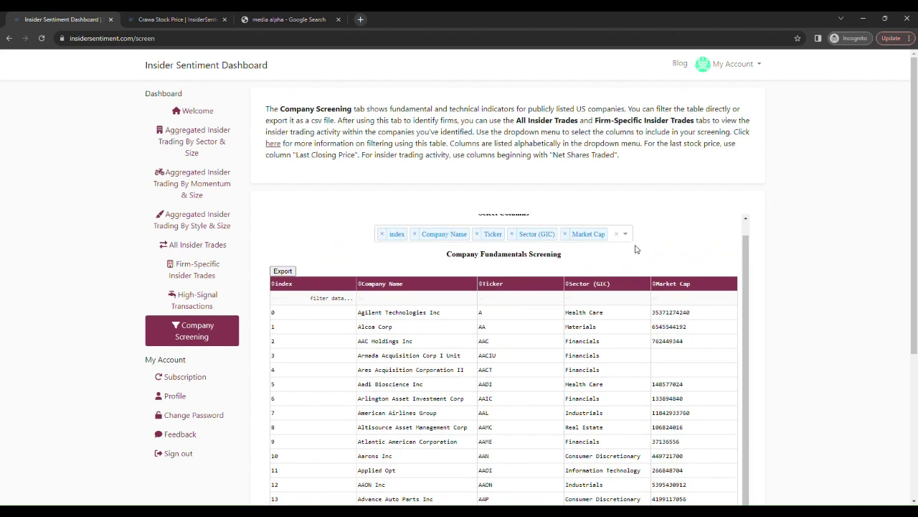
scroll(861, 255, "down", 2)
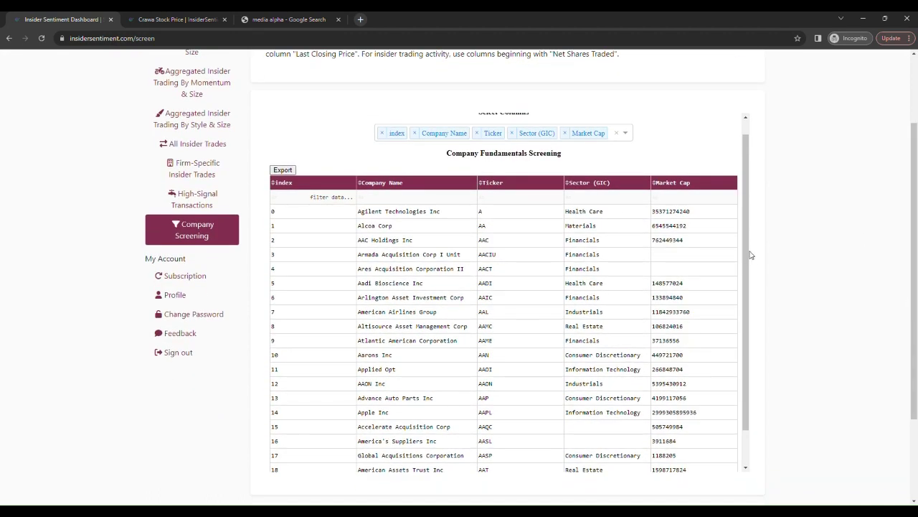
scroll(750, 254, "up", 1)
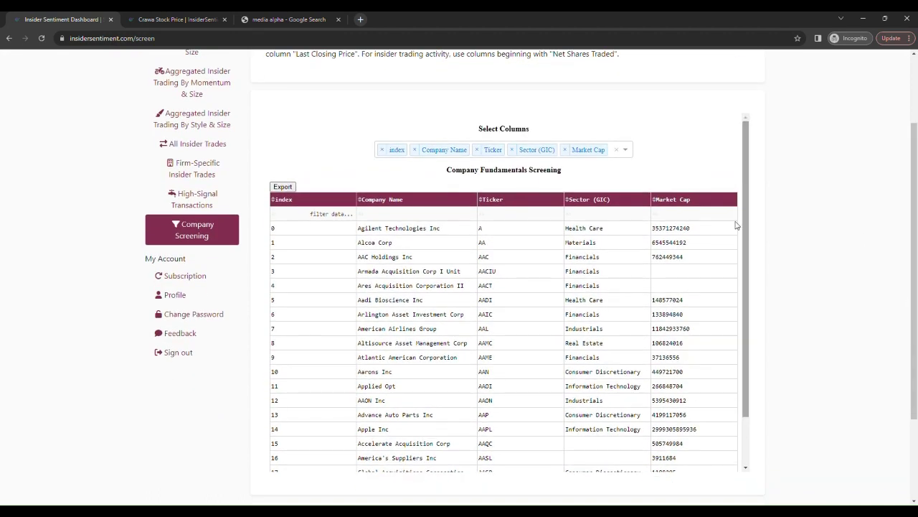
left_click(629, 153)
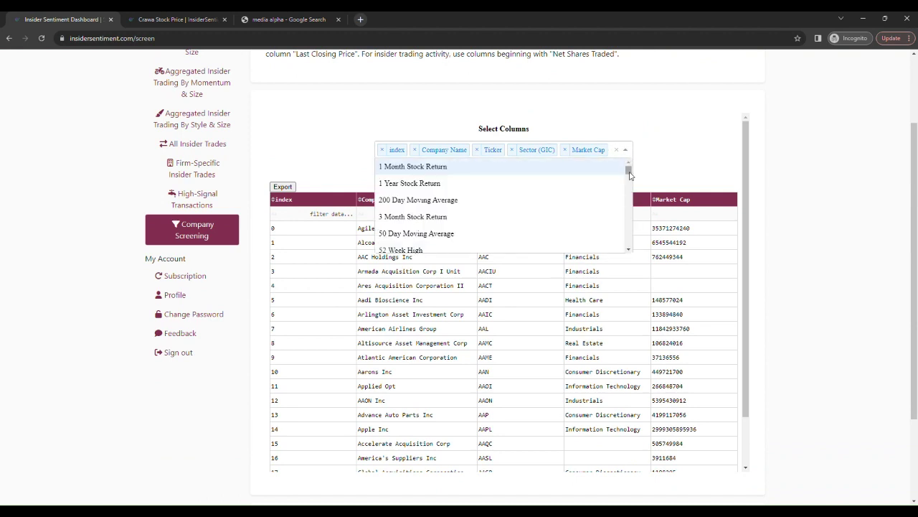
left_click_drag(632, 175, 629, 236)
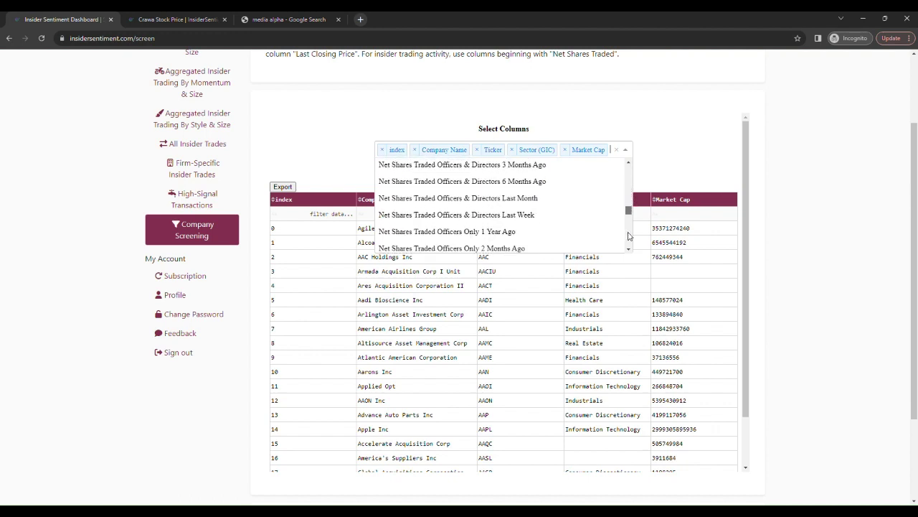
left_click(595, 204)
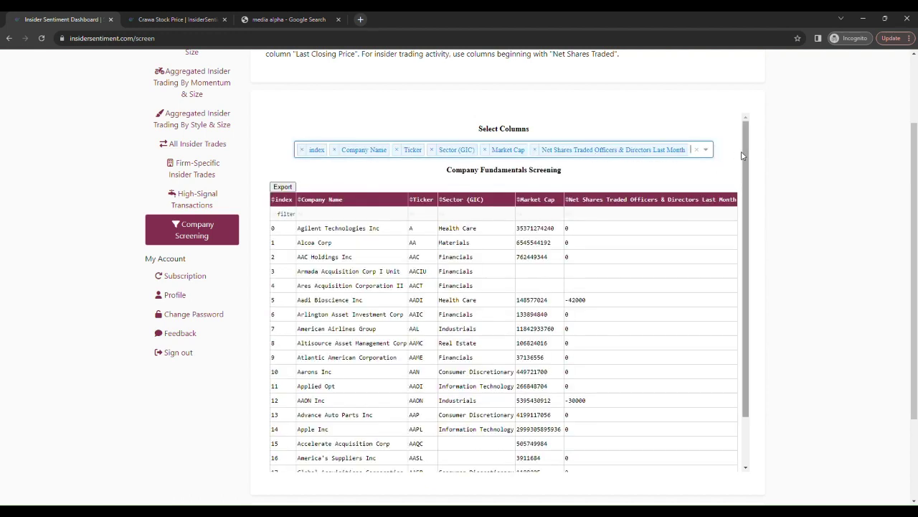
Add the Last Closing Price column to the company screening table
left_click_drag(748, 154, 741, 182)
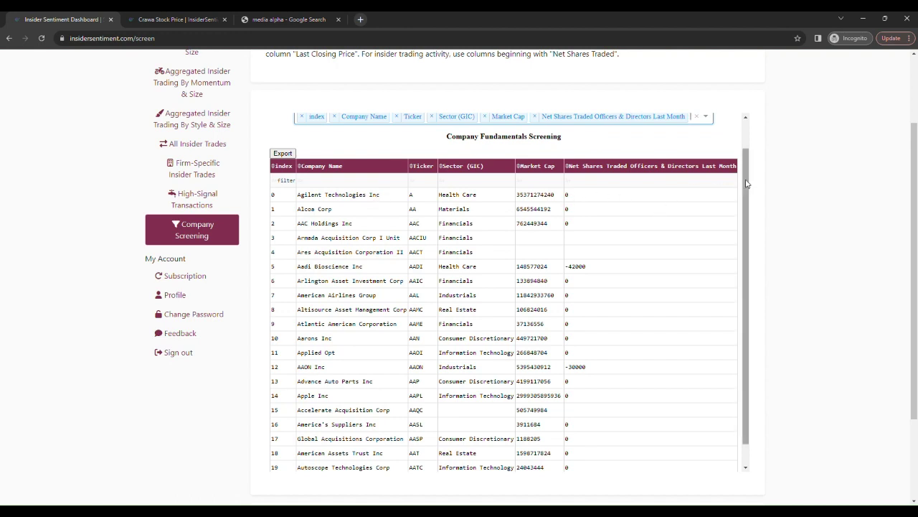
left_click_drag(746, 183, 746, 194)
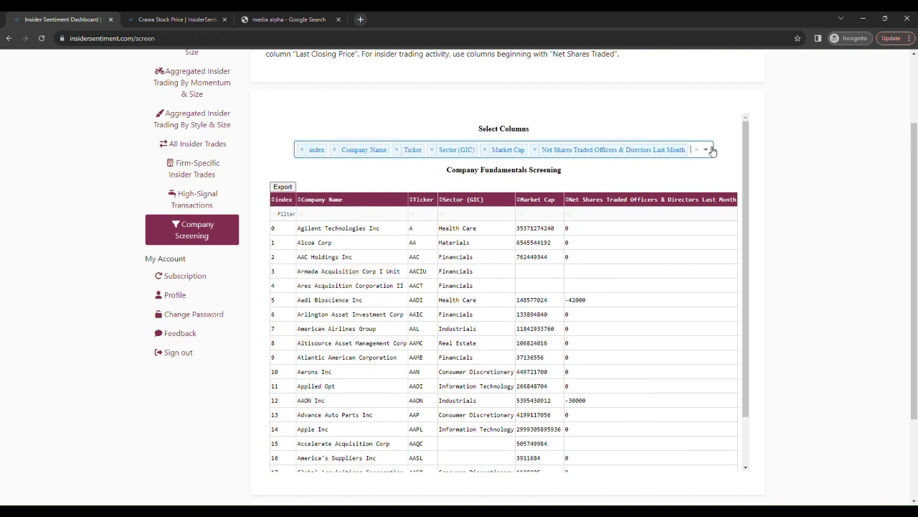
left_click(706, 149)
scroll(699, 215, "down", 6)
scroll(700, 221, "down", 5)
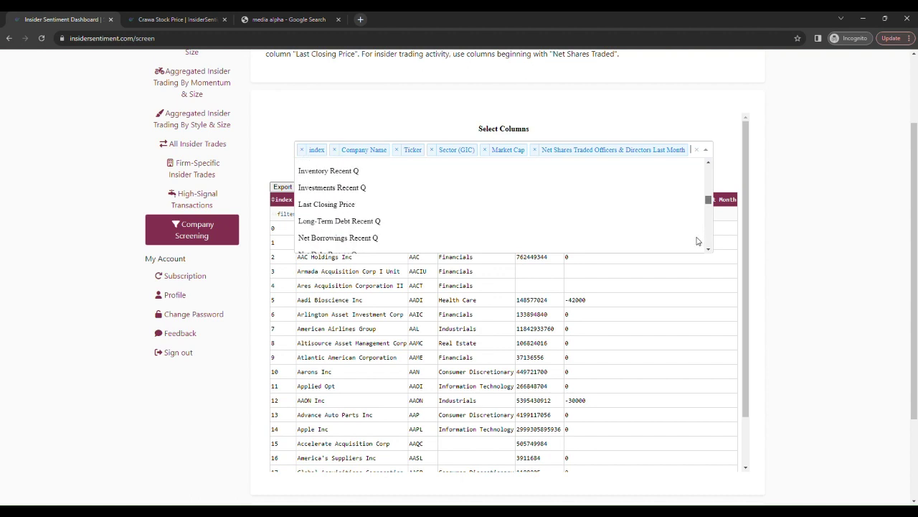
left_click(648, 208)
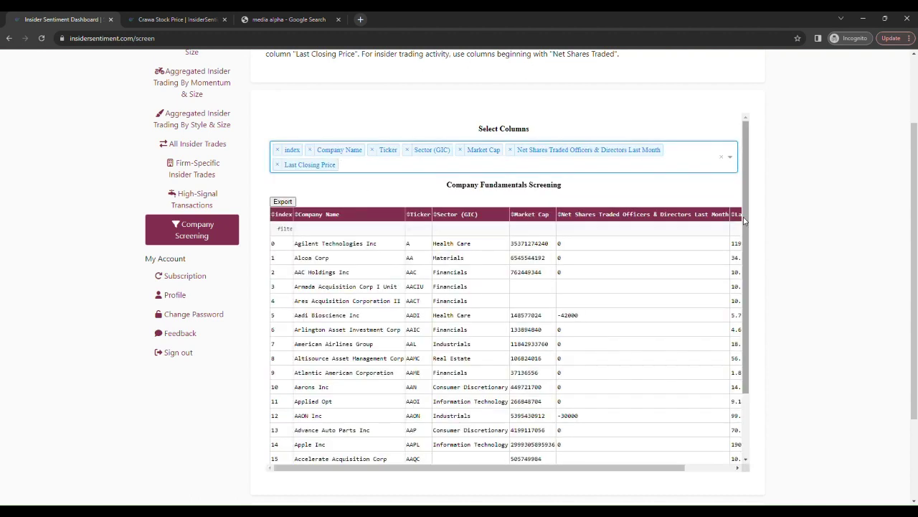
Sort the screening table by Net Shares Traded Officers & Directors Last Month in descending order
left_click_drag(743, 217, 740, 269)
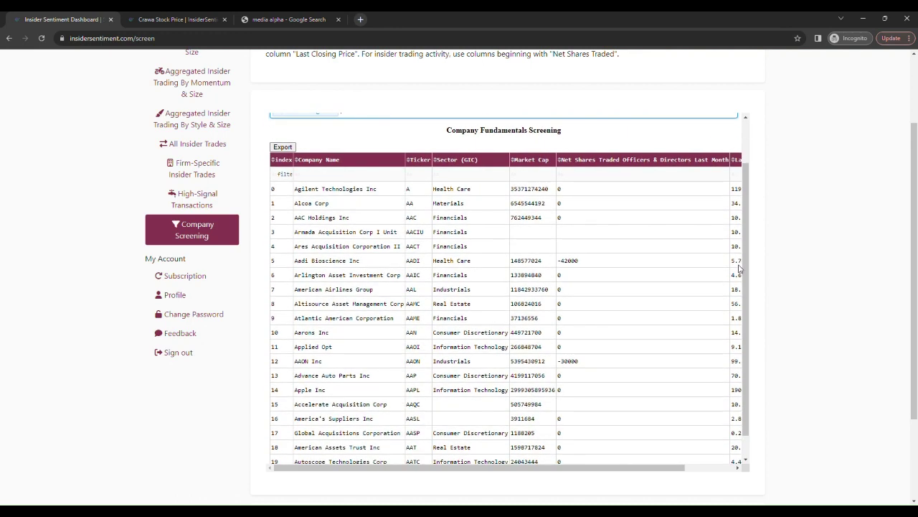
mouse_move(597, 469)
left_mouse_down()
mouse_move(693, 467)
mouse_move(596, 471)
left_mouse_up()
left_click(563, 165)
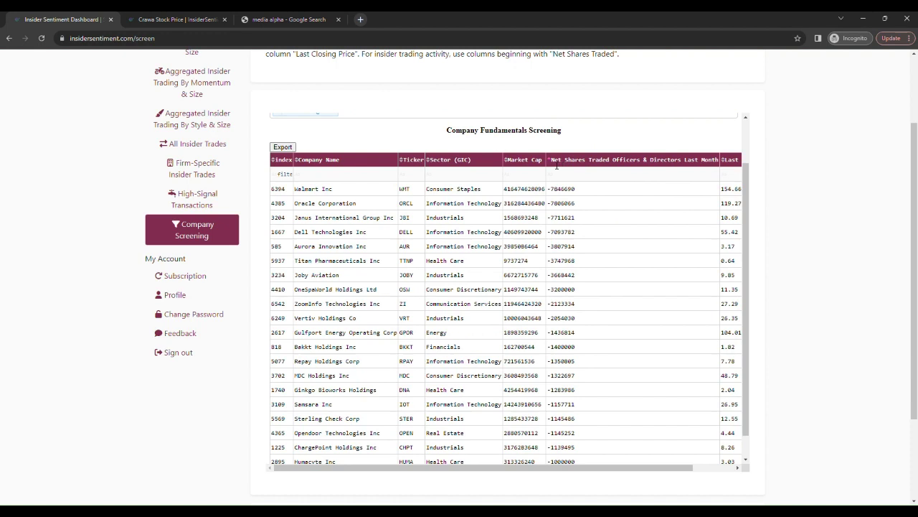
left_click(556, 167)
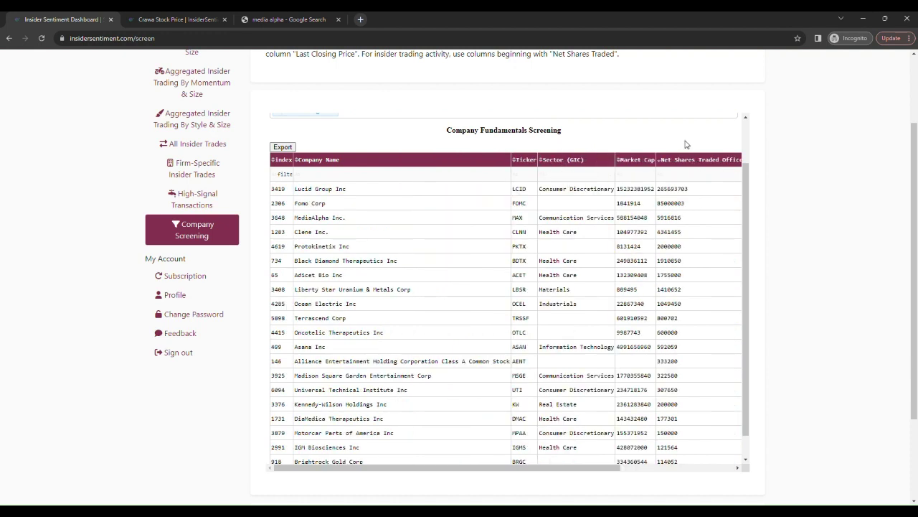
Examine the MediaAlpha Inc. row for its net shares traded and last closing price
left_click_drag(606, 467, 641, 445)
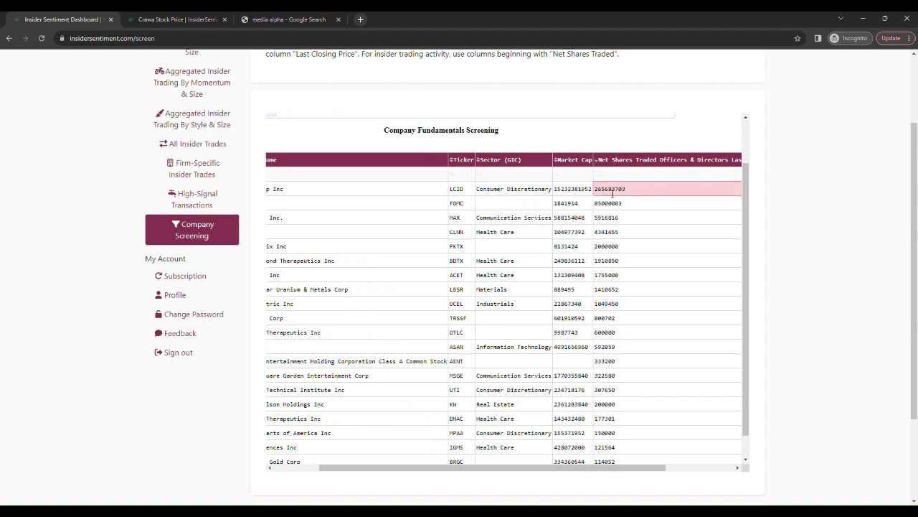
left_click_drag(588, 468, 491, 442)
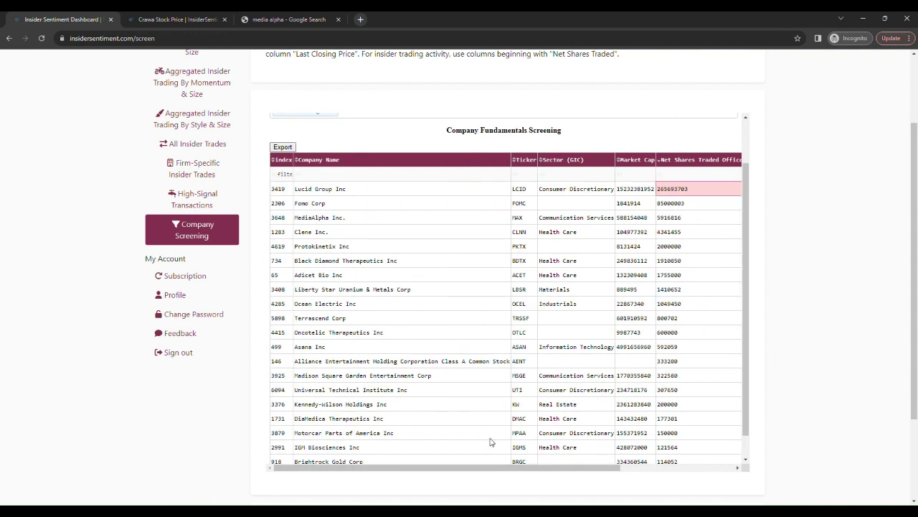
left_click(381, 222)
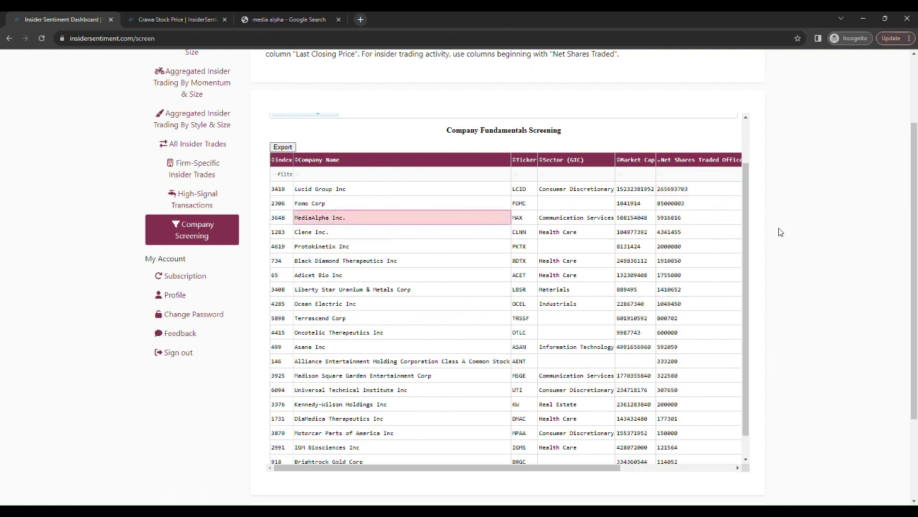
left_click_drag(600, 467, 649, 393)
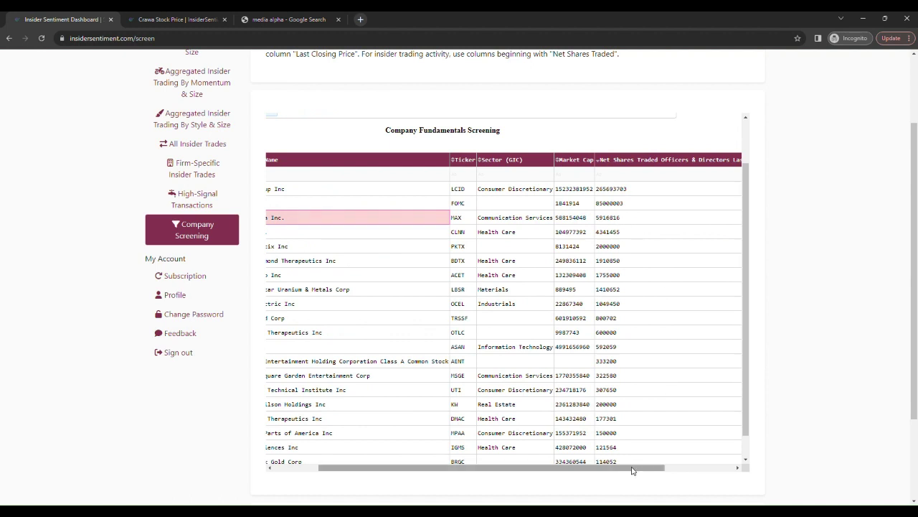
left_click_drag(631, 468, 677, 416)
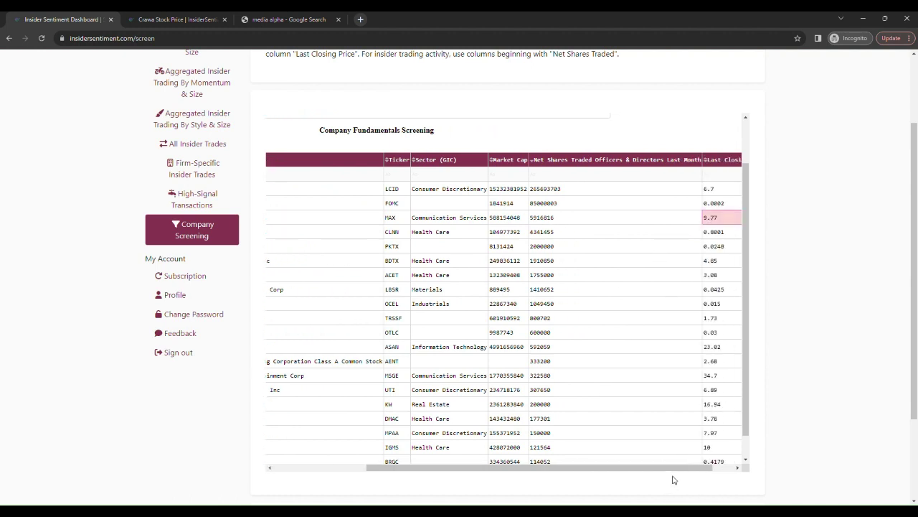
left_click_drag(677, 468, 694, 472)
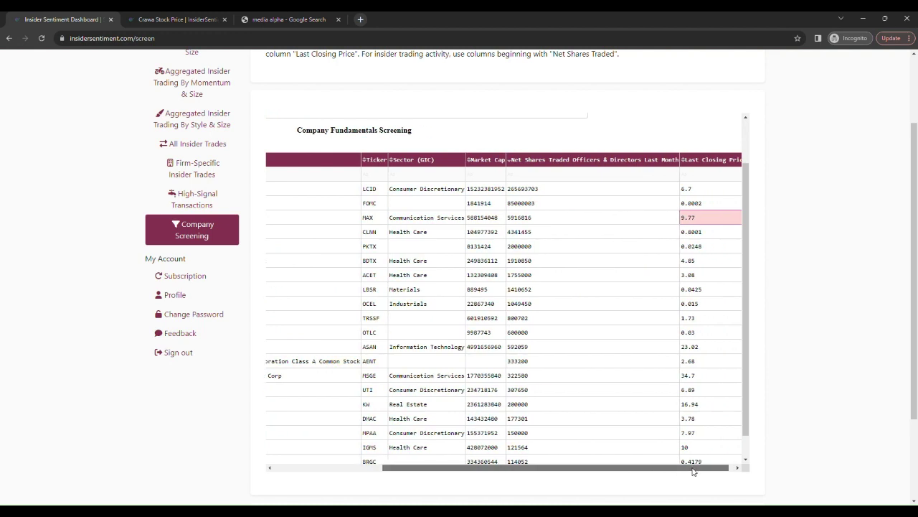
left_click_drag(693, 471, 584, 470)
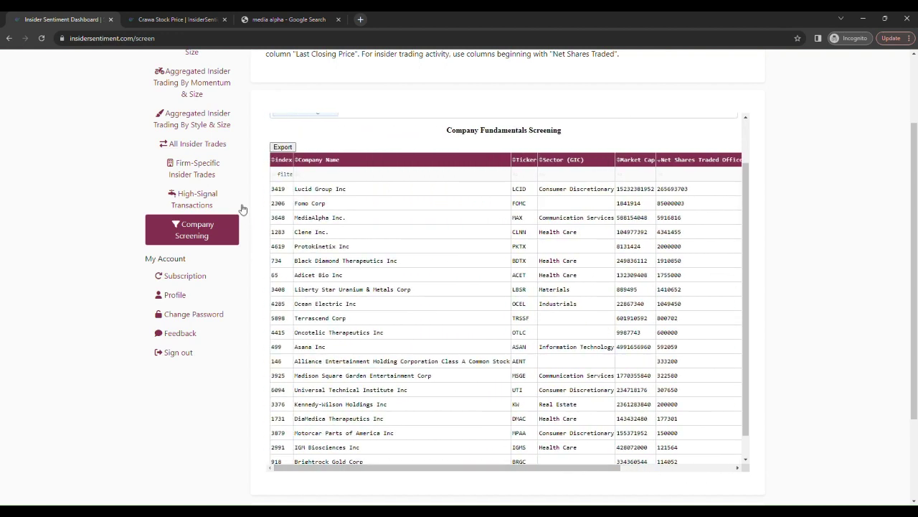
left_click(355, 221)
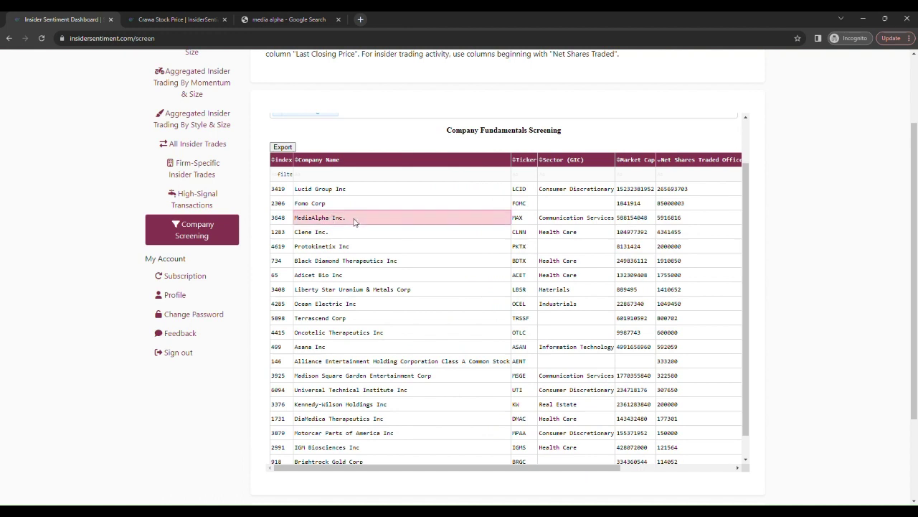
Open Firm-Specific Insider Trades in a new tab and chart the insider trades of MAX - Mediaalpha. Inc
middle_click(200, 180)
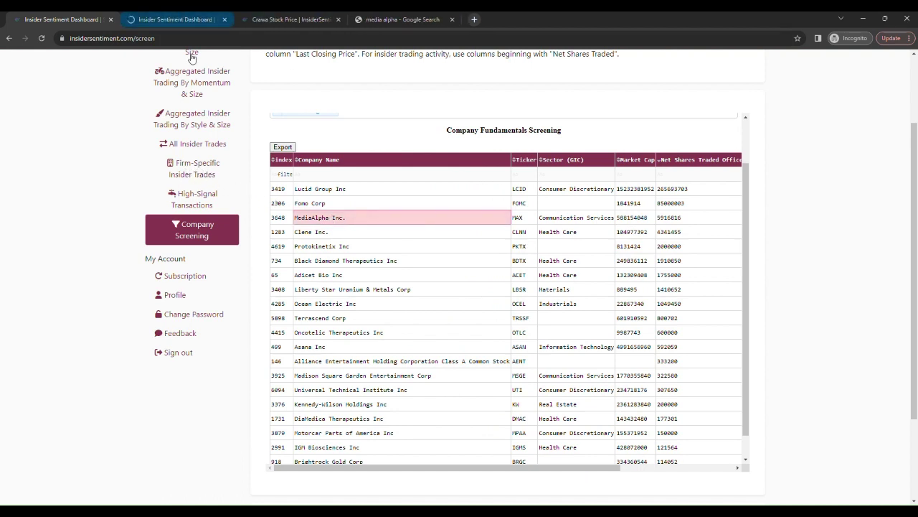
left_click(172, 24)
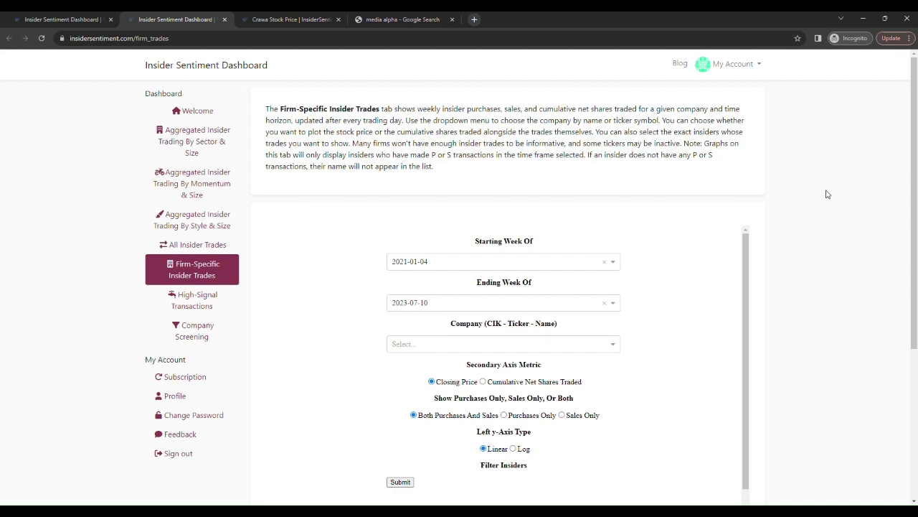
left_click_drag(912, 153, 887, 228)
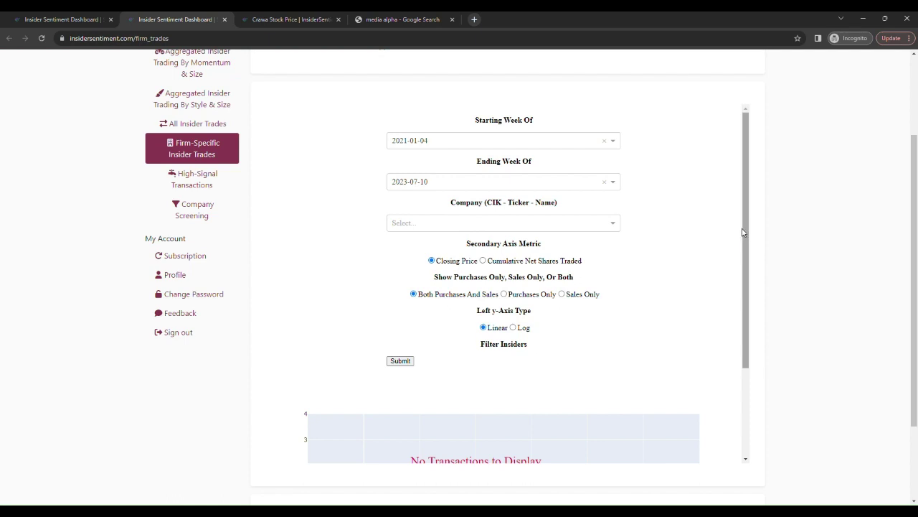
left_click(551, 224)
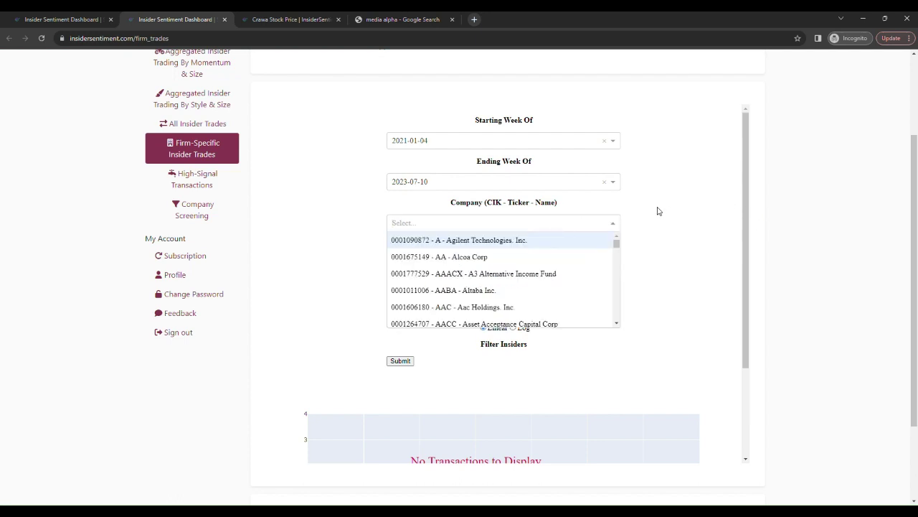
type("mediaalpha. Inc.")
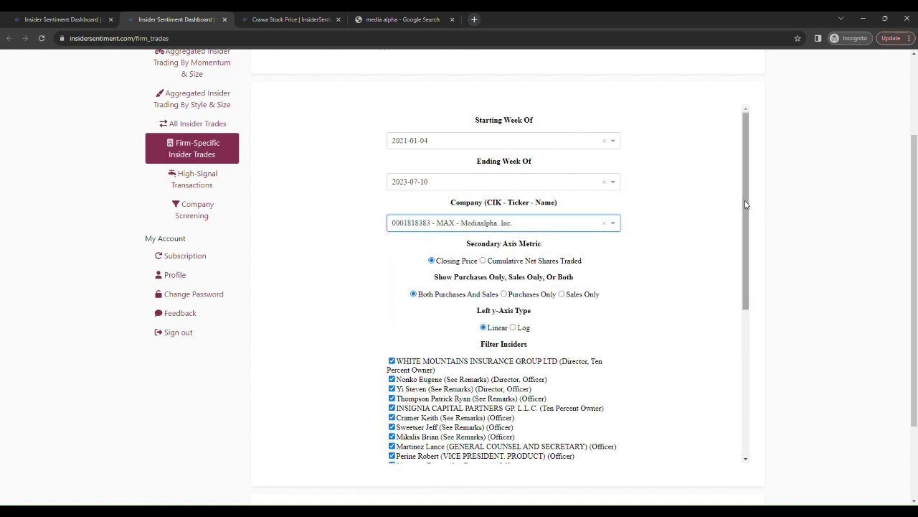
left_click_drag(745, 205, 734, 365)
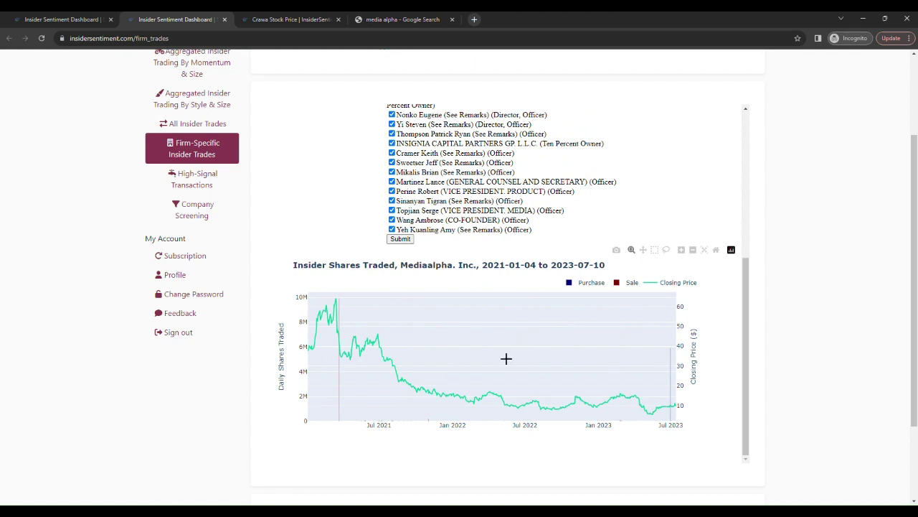
mouse_move(318, 350)
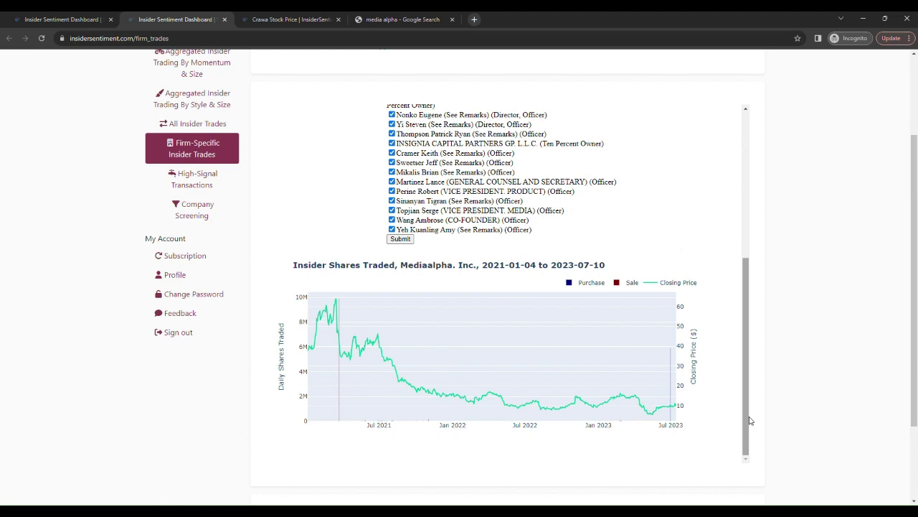
Set the left y-axis type of the Mediaalpha insider trades chart to Log and examine the trades
scroll(749, 421, "up", 3)
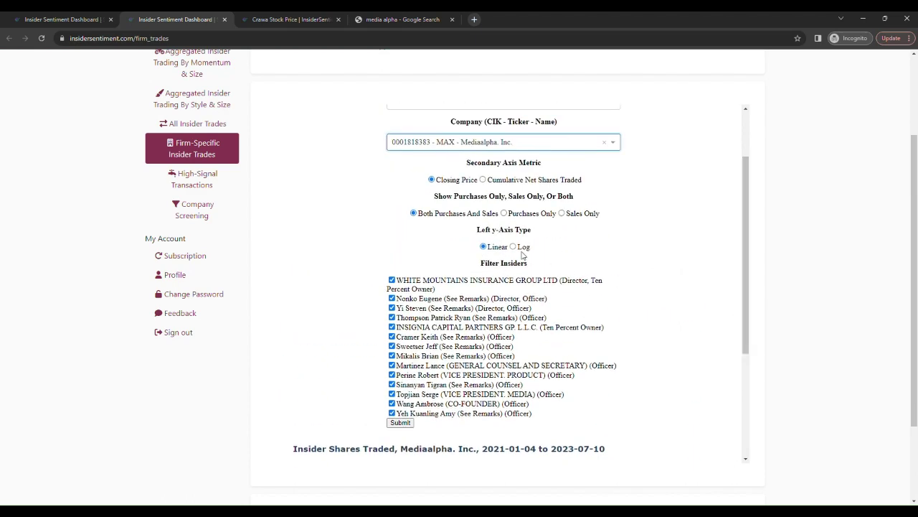
left_click(520, 248)
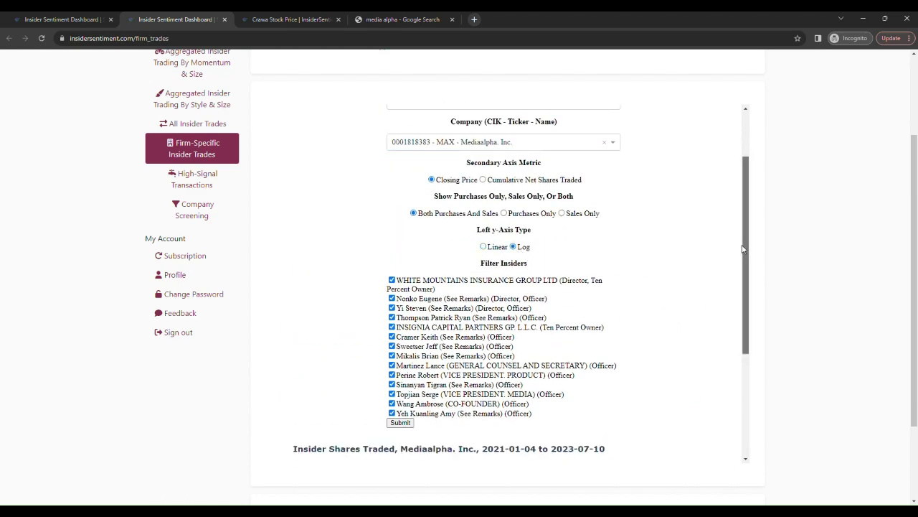
scroll(742, 249, "down", 3)
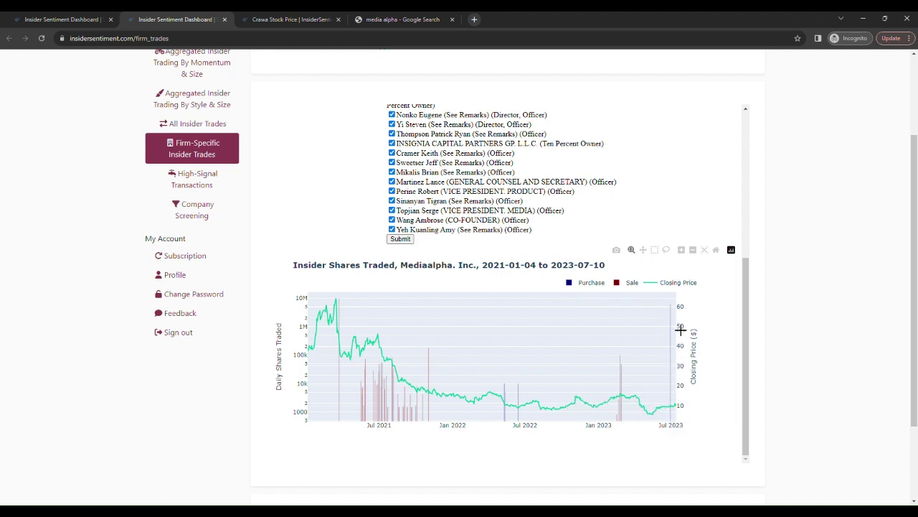
mouse_move(677, 330)
mouse_move(681, 411)
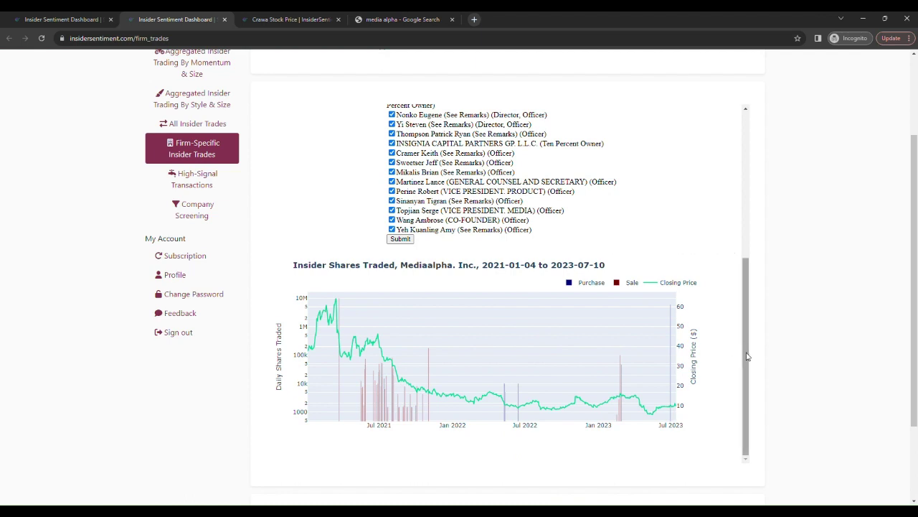
Exclude the ten percent owners White Mountains Insurance Group Ltd and Insignia Capital Partners from the Mediaalpha chart and examine the filtered trades
left_click_drag(746, 356, 746, 310)
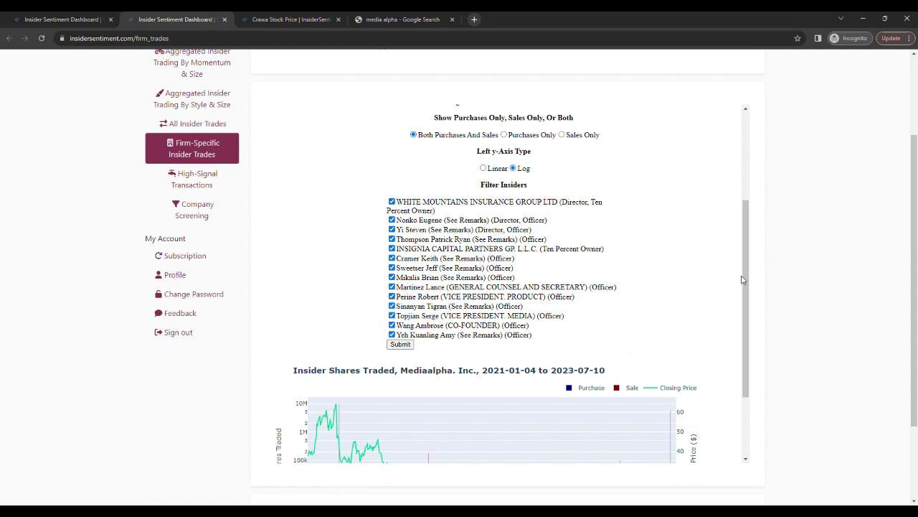
left_click_drag(745, 281, 752, 371)
left_click_drag(751, 333, 750, 273)
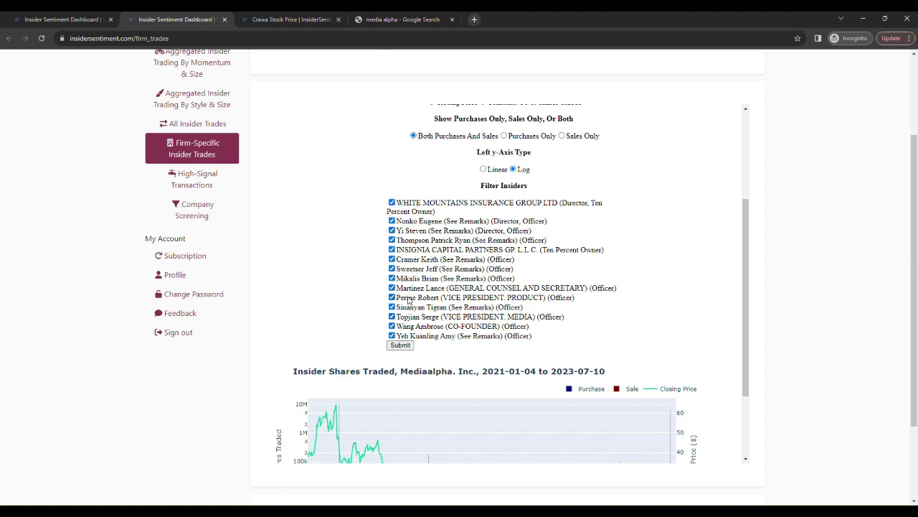
scroll(728, 277, "down", 3)
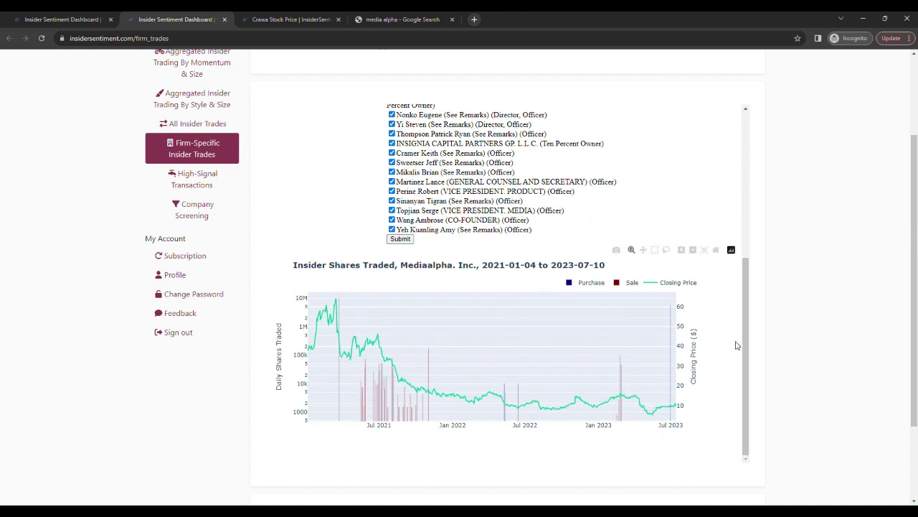
scroll(502, 208, "up", 2)
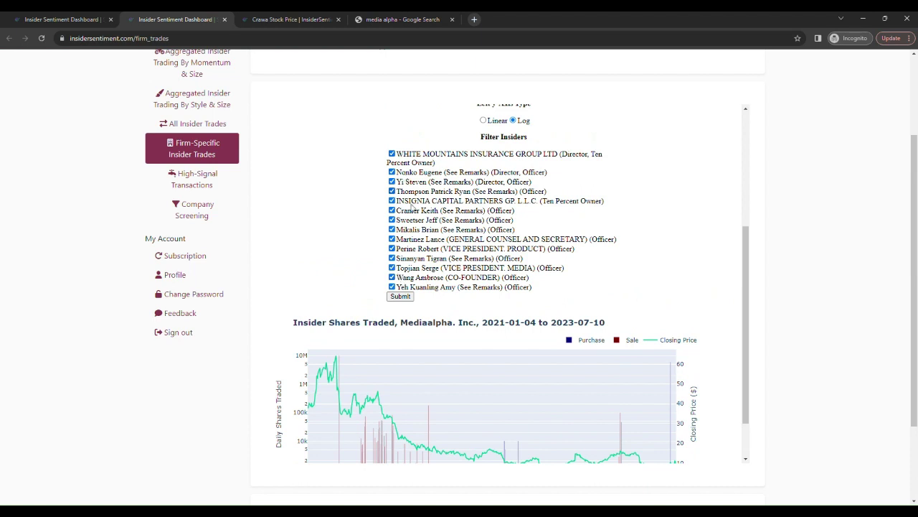
left_click(391, 238)
left_click(392, 239)
left_click(400, 296)
scroll(748, 284, "down", 1)
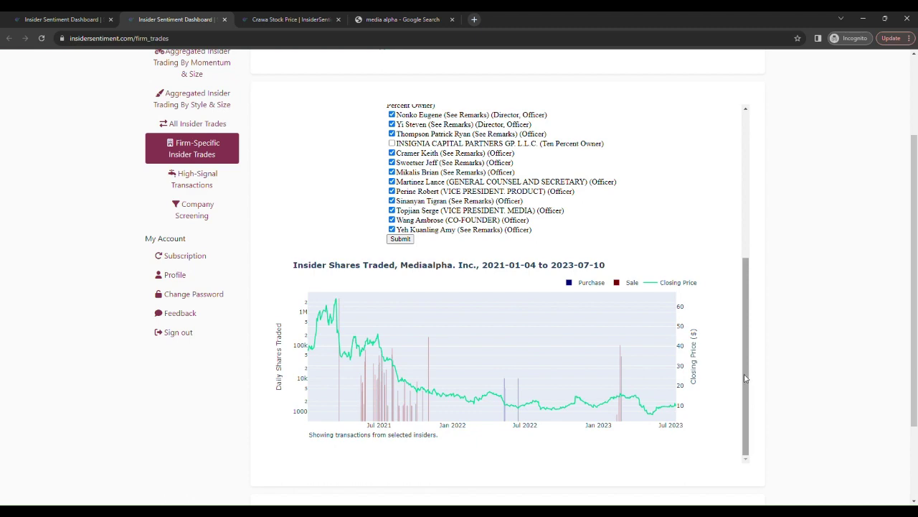
mouse_move(746, 378)
left_mouse_down()
mouse_move(754, 234)
mouse_move(733, 377)
left_mouse_up()
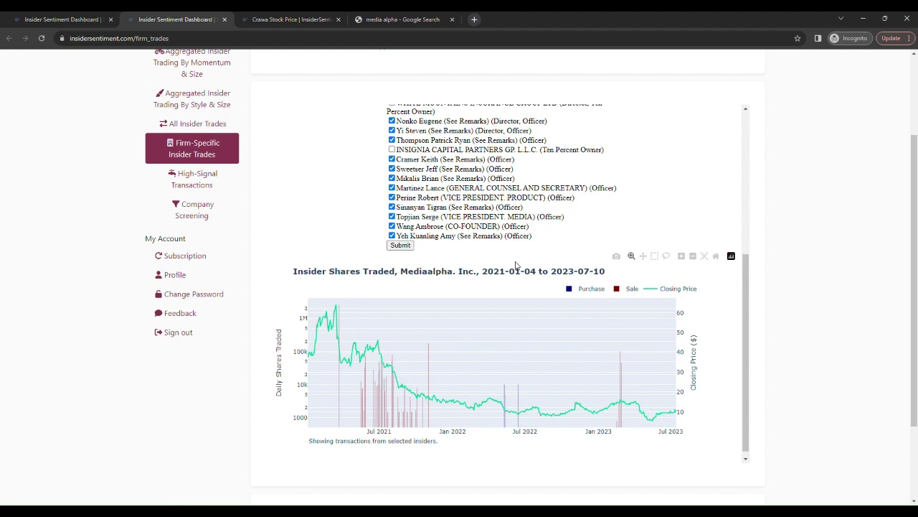
Chart the insider trades of CRAWA - Crawford United Corp and examine its purchases against the closing price
scroll(737, 289, "up", 3)
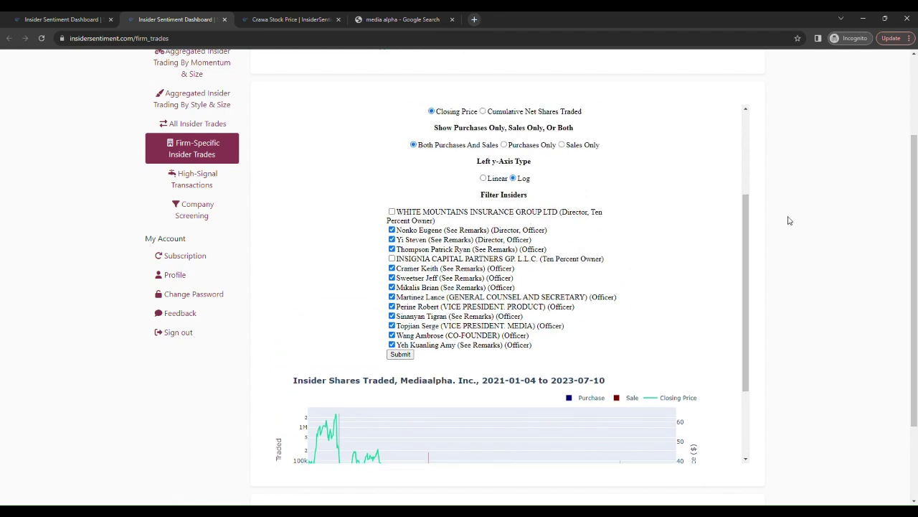
left_click_drag(746, 230, 743, 174)
left_click(542, 179)
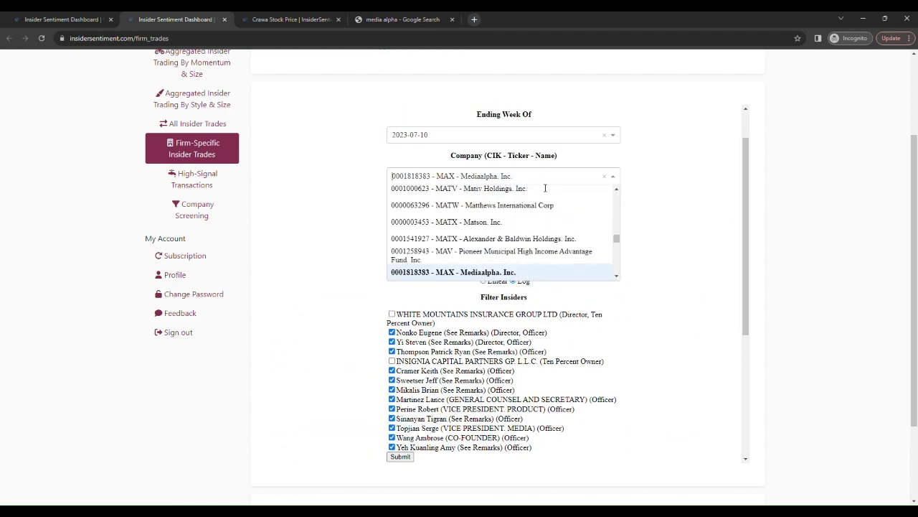
type("crawa")
left_click(542, 195)
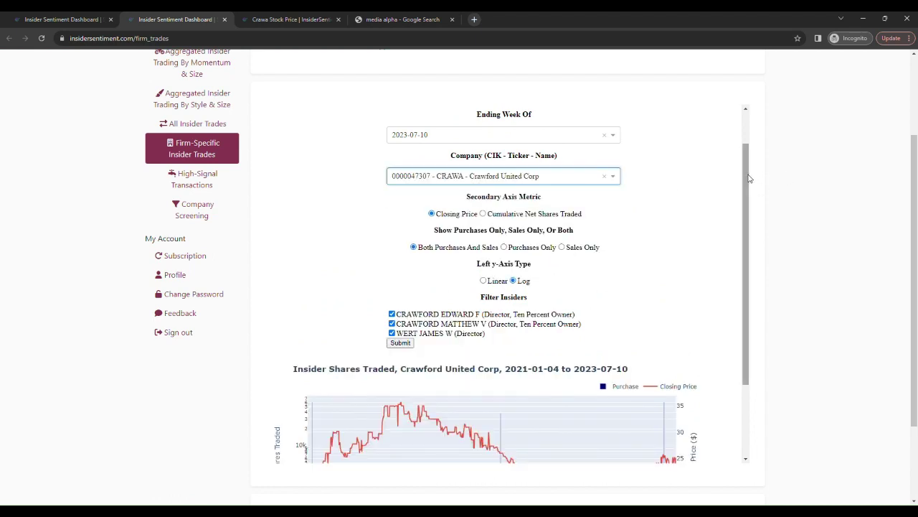
left_click_drag(746, 178, 749, 248)
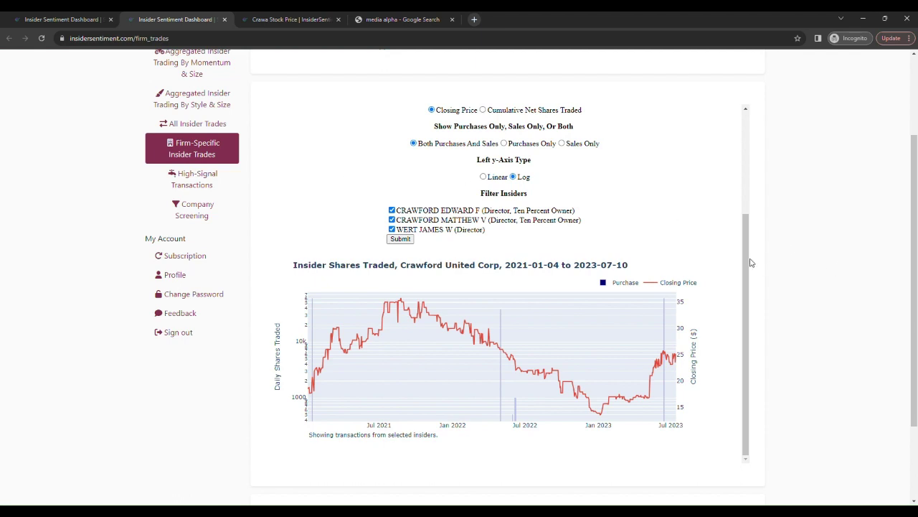
mouse_move(747, 260)
left_mouse_down()
mouse_move(746, 222)
mouse_move(740, 247)
left_mouse_up()
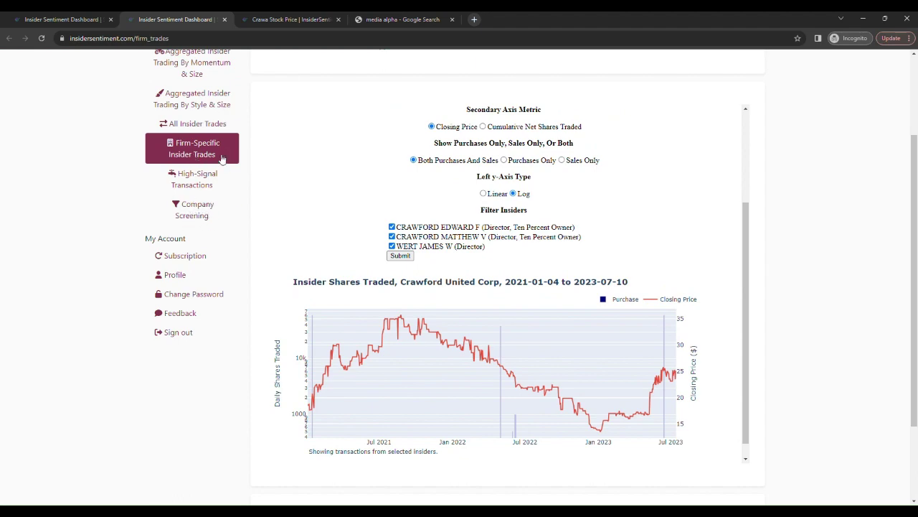
Open the blog post on whether the market undervalues Crawford United Corporation and review its introduction and insider trading chart
left_click(282, 20)
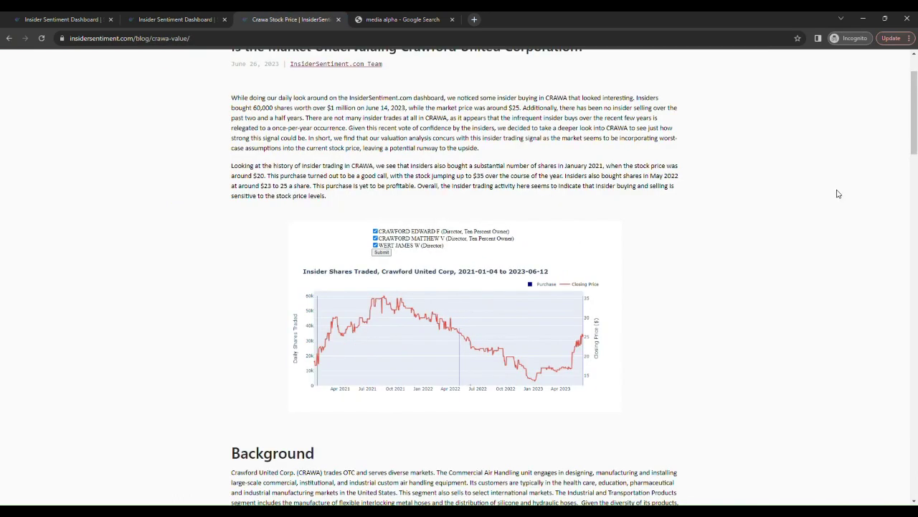
scroll(838, 194, "up", 2)
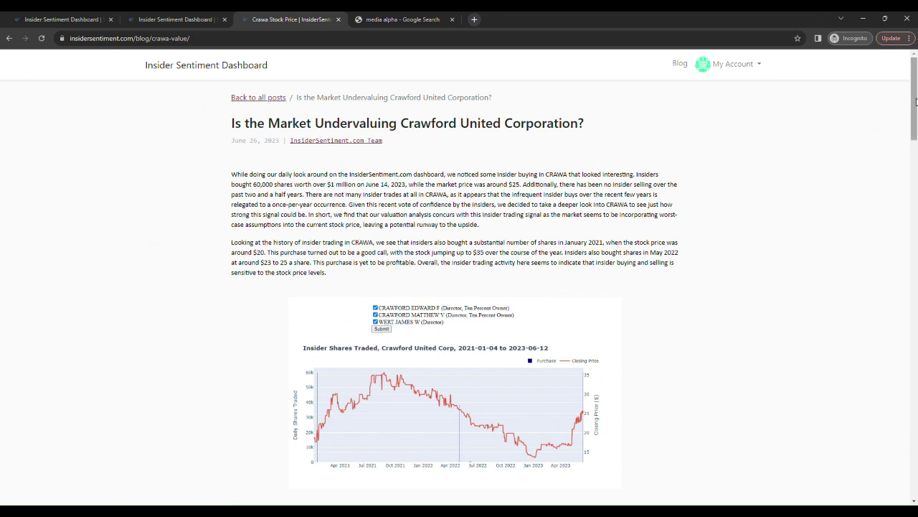
left_click_drag(916, 102, 774, 165)
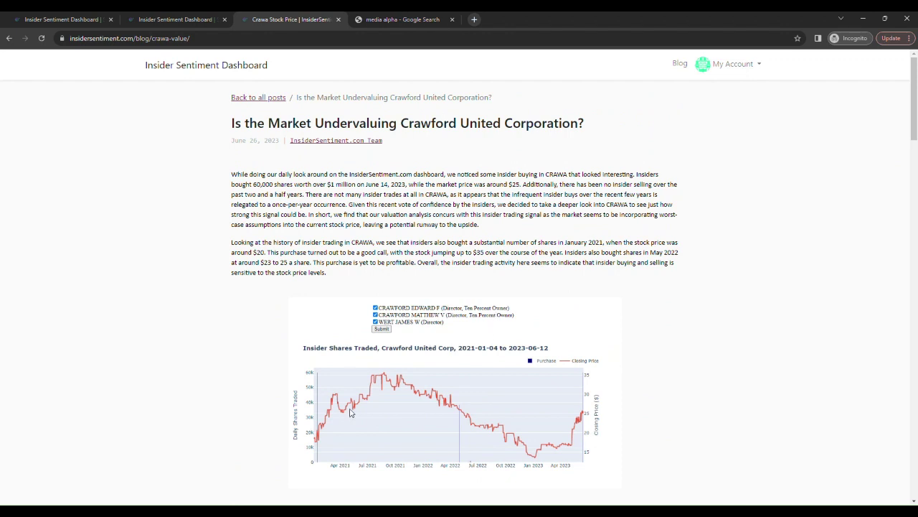
scroll(913, 172, "down", 1)
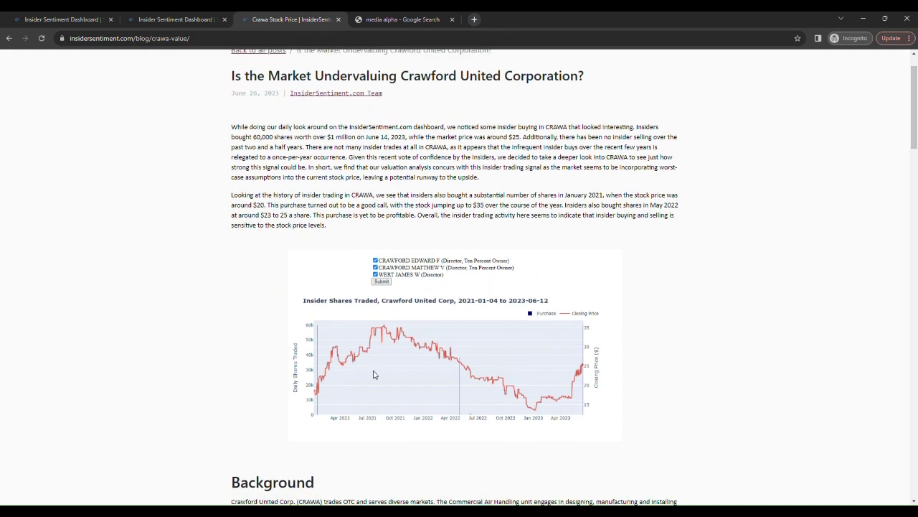